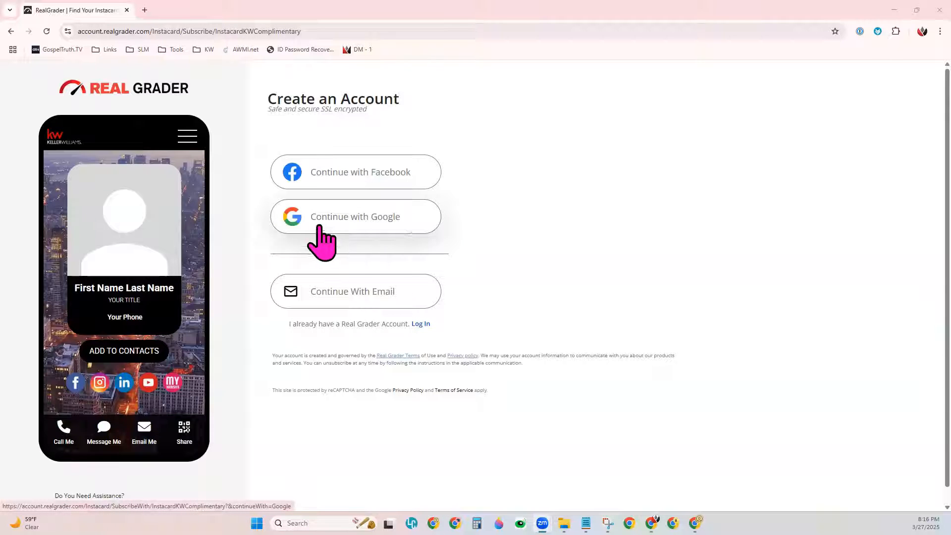
Step: Create the Instacard account through Continue with Google
{"action": "left_click", "coordinate": [360, 233]}
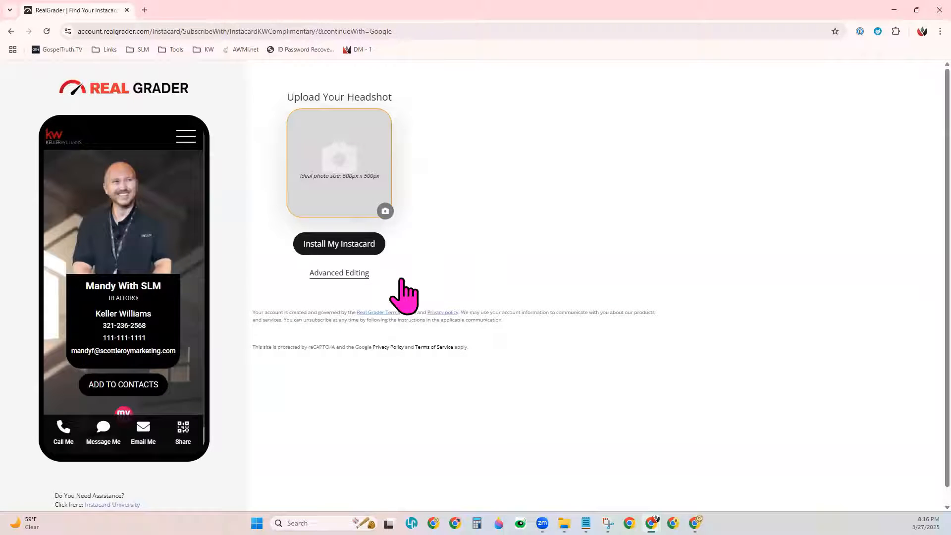
{"action": "left_click", "coordinate": [343, 278]}
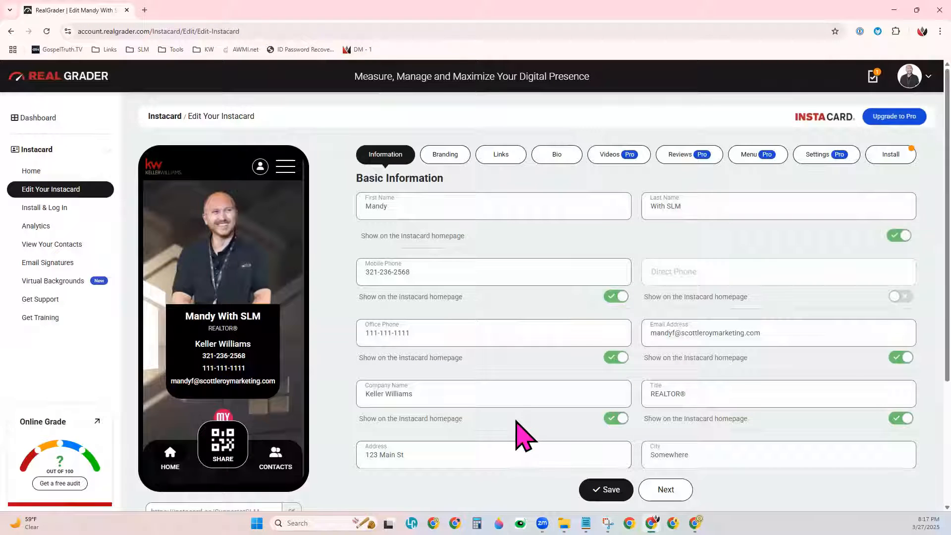
{"action": "left_click", "coordinate": [510, 340]}
{"action": "scroll", "coordinate": [515, 321], "scroll_direction": "down", "scroll_amount": 1}
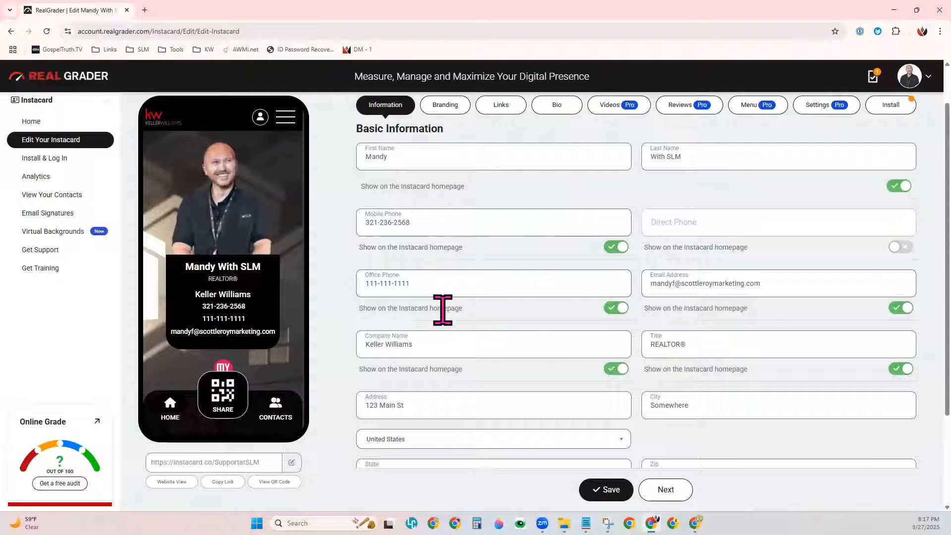
{"action": "triple_click", "coordinate": [409, 282]}
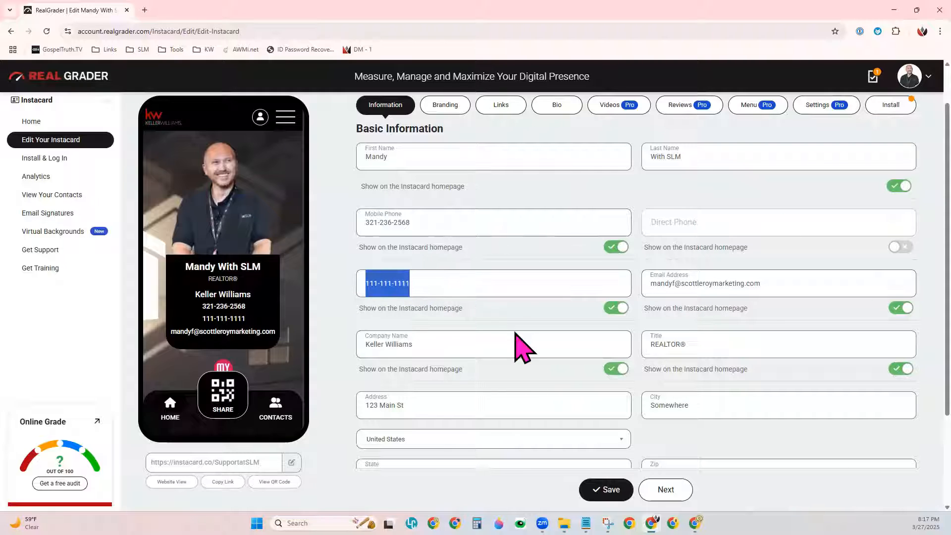
{"action": "type", "text": "123-456-7899"}
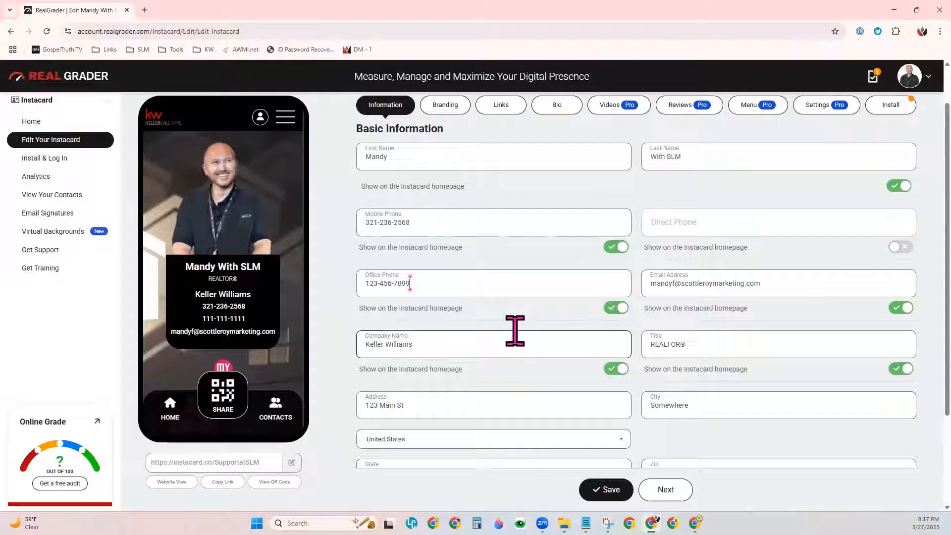
{"action": "scroll", "coordinate": [639, 414], "scroll_direction": "down", "scroll_amount": 1}
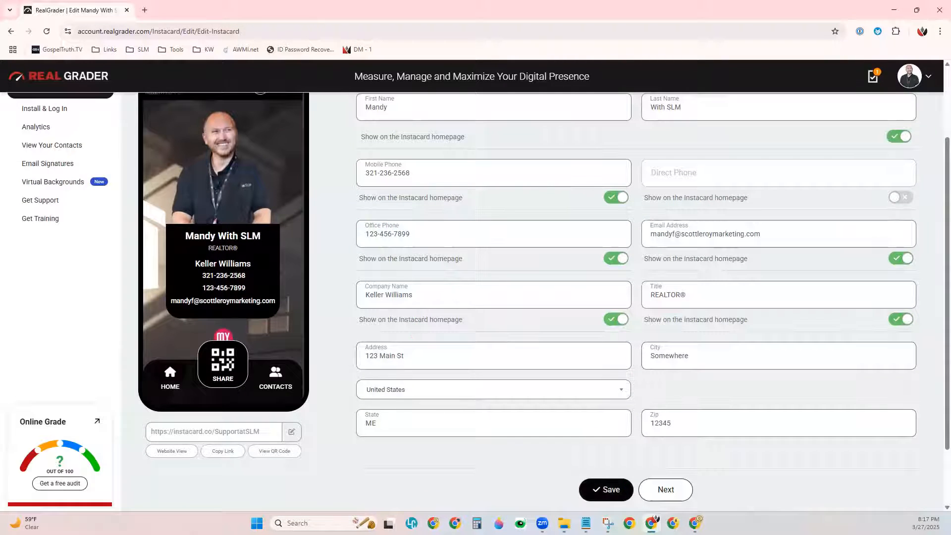
{"action": "left_click", "coordinate": [606, 489]}
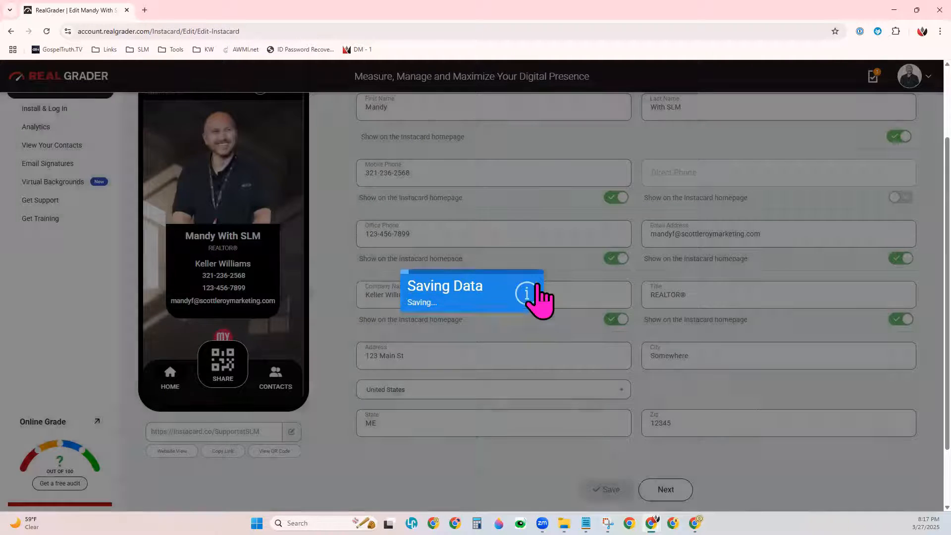
{"action": "scroll", "coordinate": [578, 411], "scroll_direction": "up", "scroll_amount": 2}
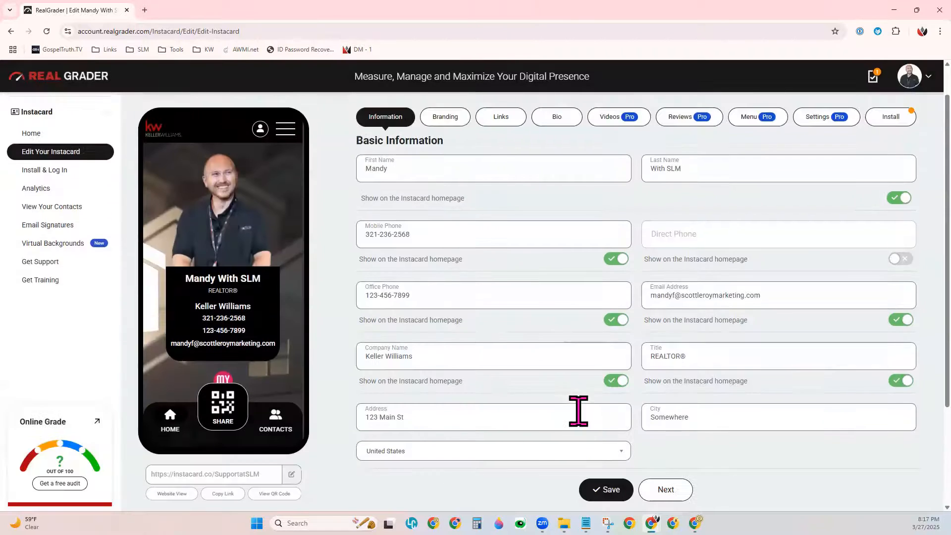
Step: Under Branding, change the profile image to the headshot file from Downloads and apply the crop
{"action": "left_click", "coordinate": [448, 157]}
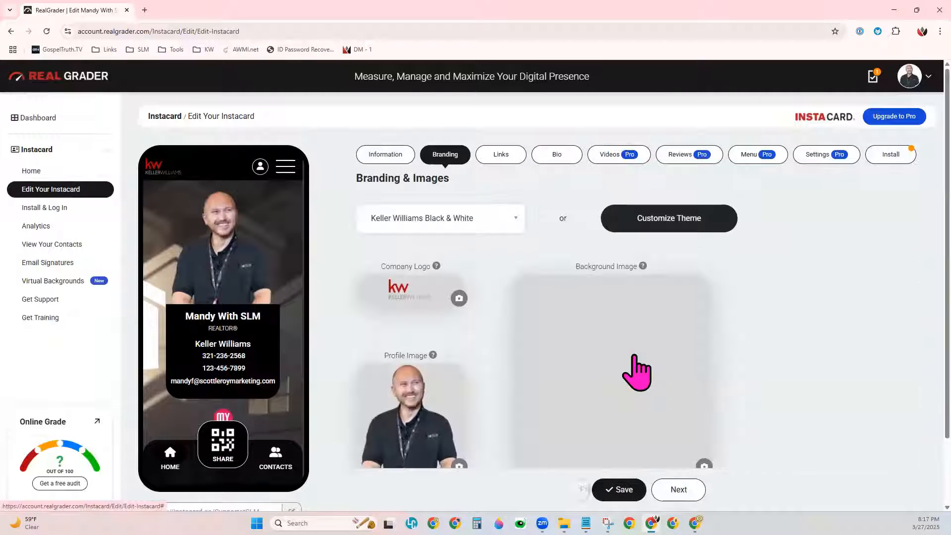
{"action": "scroll", "coordinate": [640, 358], "scroll_direction": "down", "scroll_amount": 2}
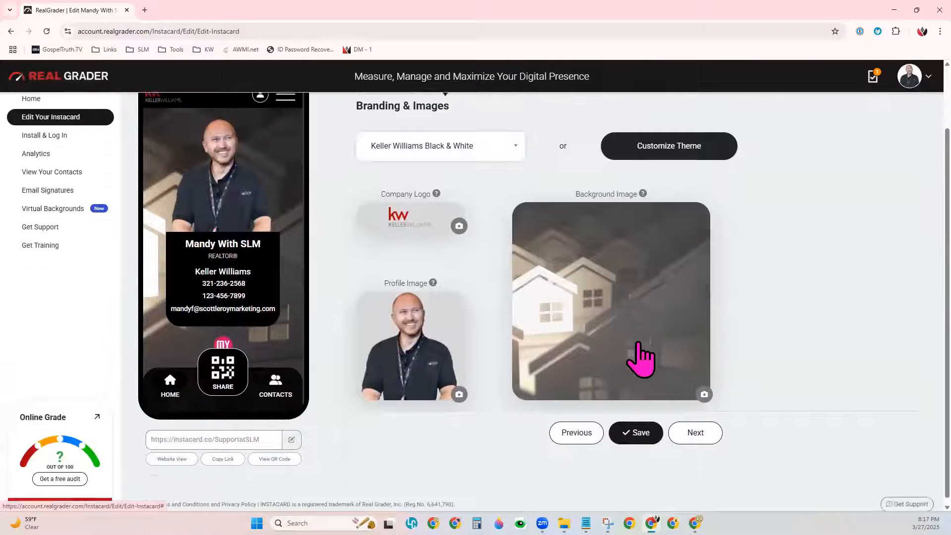
{"action": "left_click", "coordinate": [459, 388]}
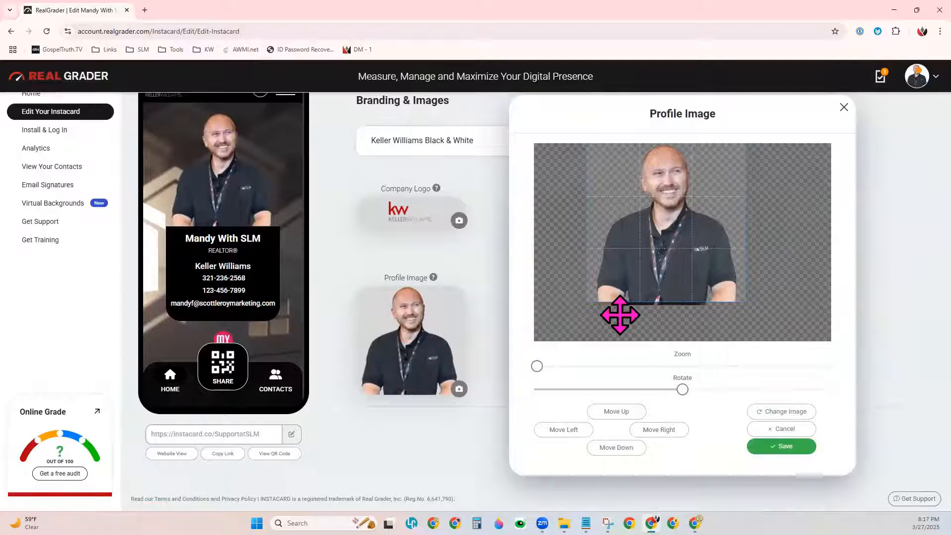
{"action": "left_click", "coordinate": [792, 413]}
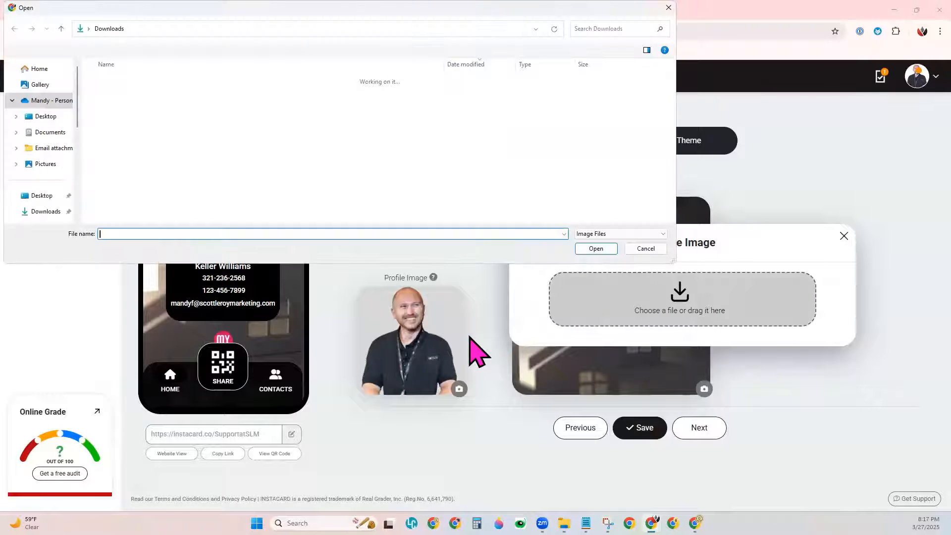
{"action": "scroll", "coordinate": [227, 173], "scroll_direction": "down", "scroll_amount": 1}
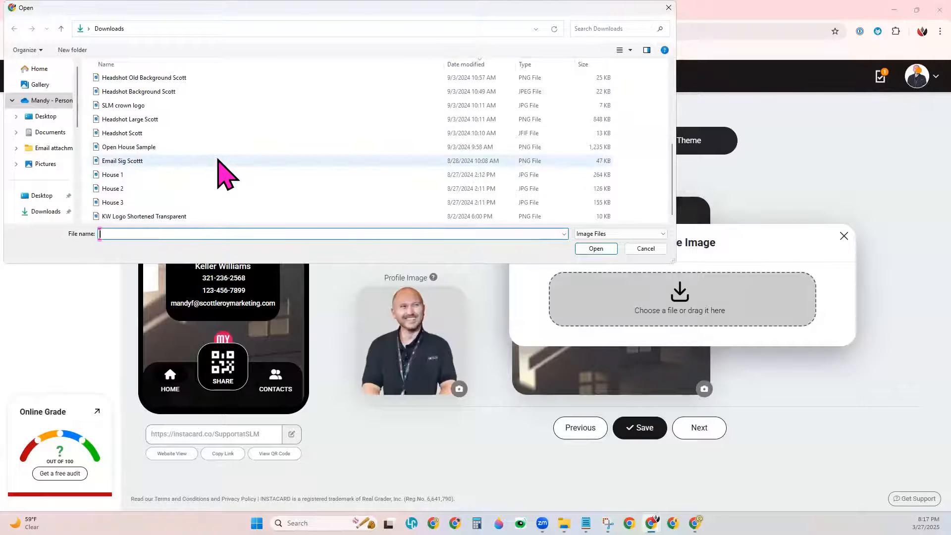
{"action": "double_click", "coordinate": [138, 134]}
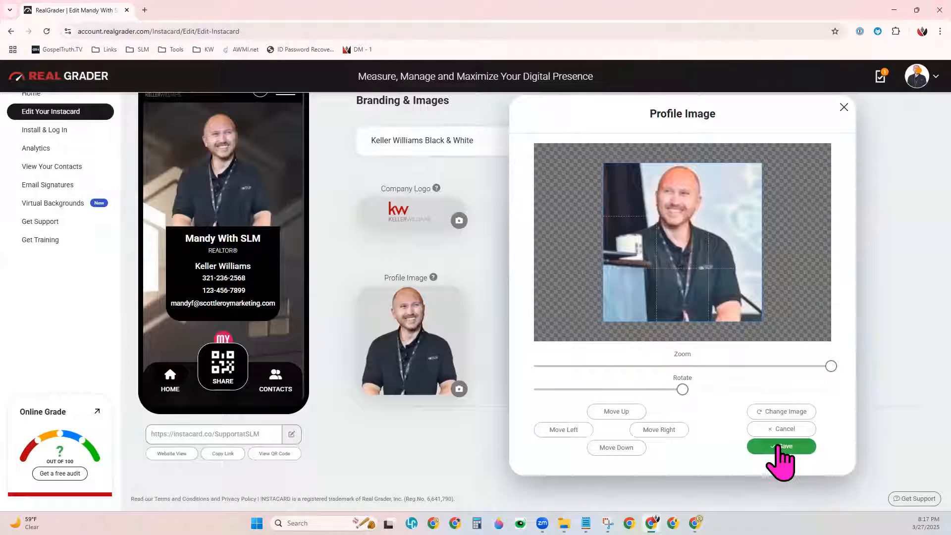
{"action": "left_click", "coordinate": [780, 447]}
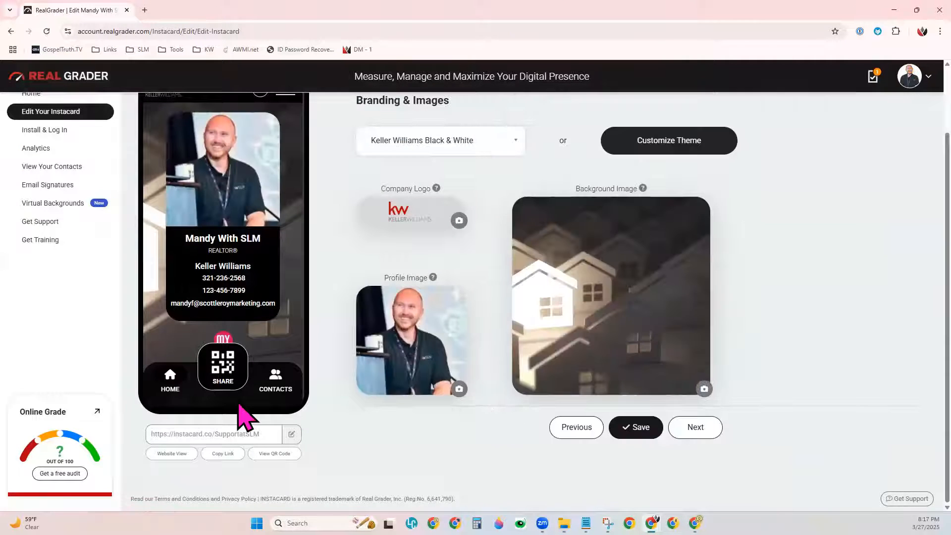
Step: Save the branding, then replace SupportatSLM in the instacard.co link with a personalized name
{"action": "left_click", "coordinate": [637, 436]}
{"action": "mouse_move", "coordinate": [586, 523]}
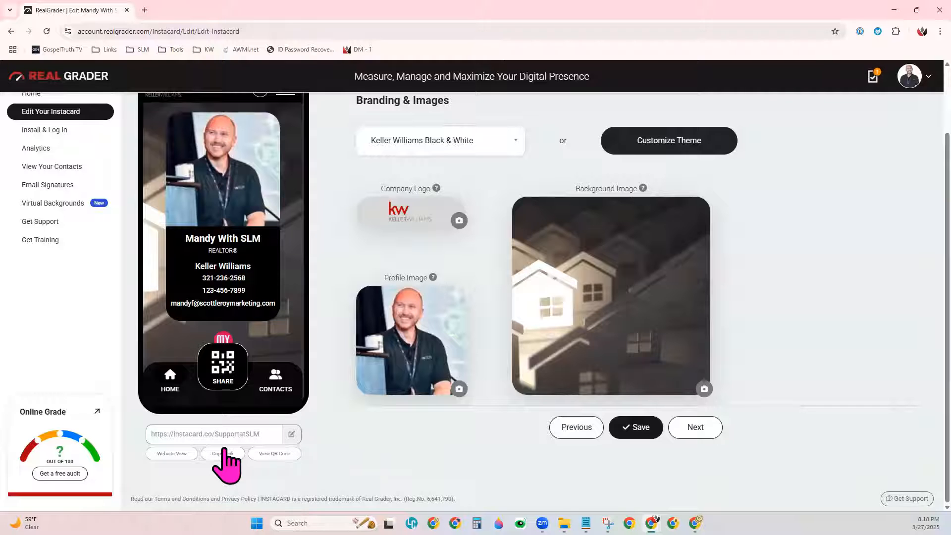
{"action": "left_click_drag", "start_coordinate": [212, 434], "coordinate": [272, 448]}
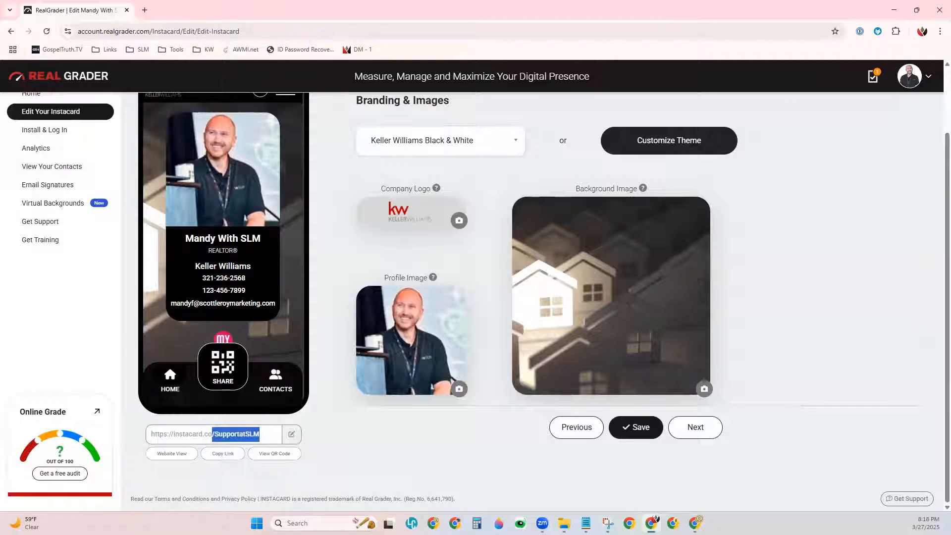
{"action": "left_click", "coordinate": [291, 434]}
{"action": "left_click_drag", "start_coordinate": [276, 431], "coordinate": [233, 432]}
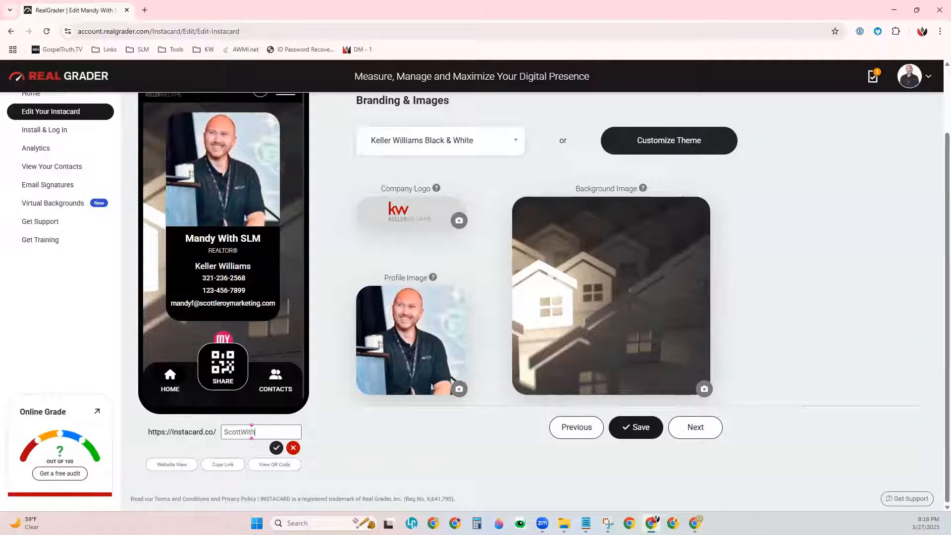
{"action": "left_click", "coordinate": [276, 447]}
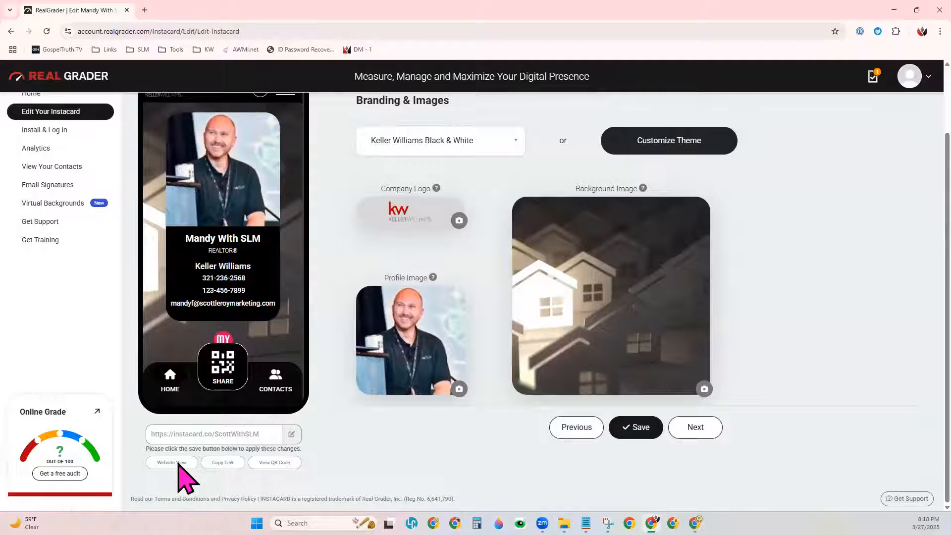
Step: Open the card in Website View and scroll through it down to Contact Me
{"action": "left_click", "coordinate": [178, 463]}
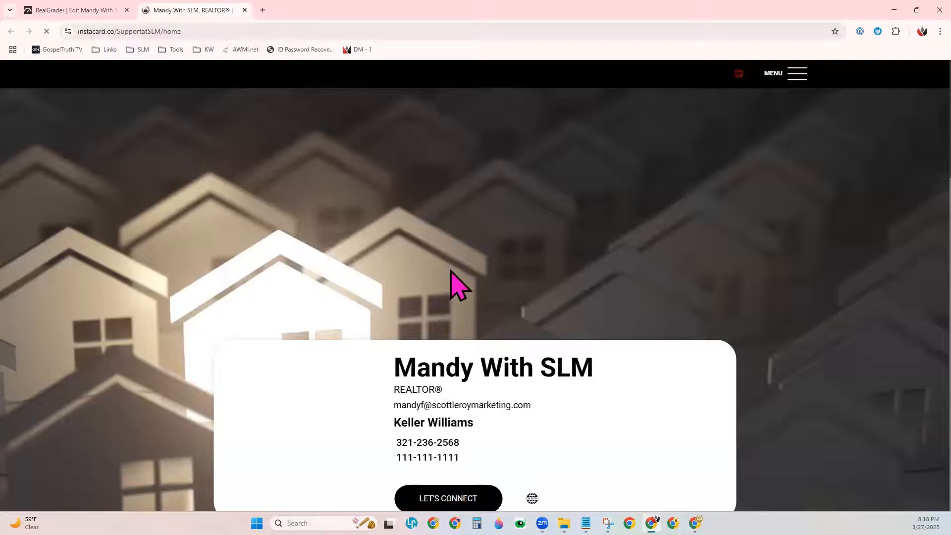
{"action": "scroll", "coordinate": [738, 252], "scroll_direction": "down", "scroll_amount": 3}
{"action": "scroll", "coordinate": [738, 253], "scroll_direction": "down", "scroll_amount": 2}
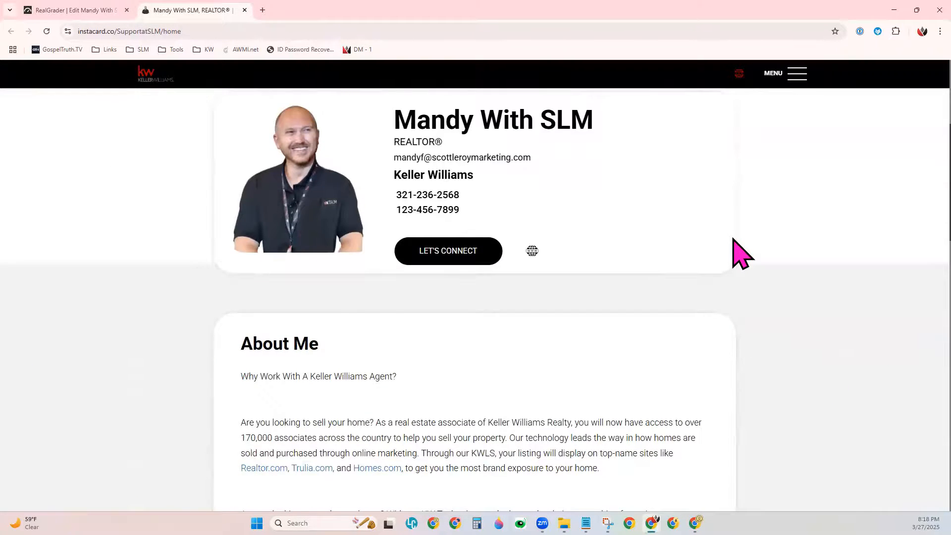
{"action": "scroll", "coordinate": [740, 254], "scroll_direction": "down", "scroll_amount": 4}
{"action": "scroll", "coordinate": [740, 254], "scroll_direction": "up", "scroll_amount": 5}
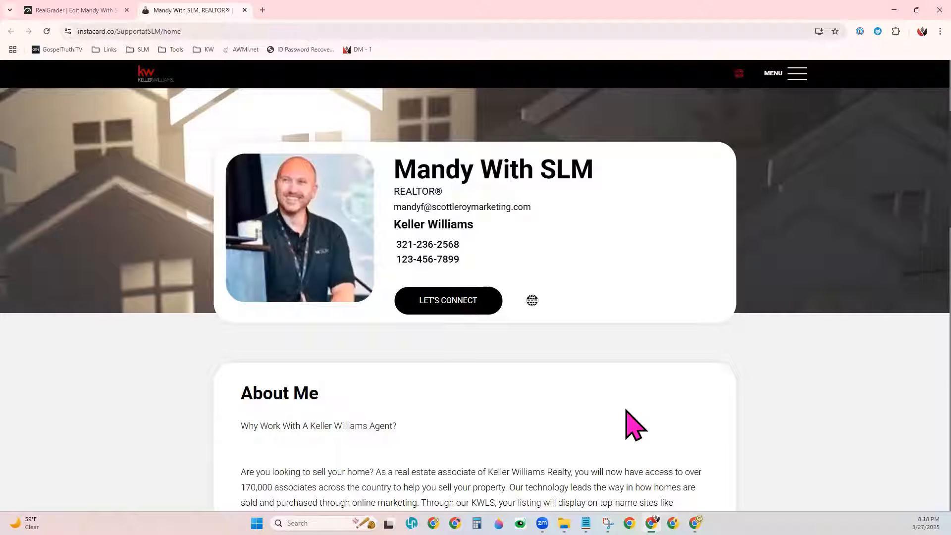
{"action": "scroll", "coordinate": [644, 384], "scroll_direction": "down", "scroll_amount": 12}
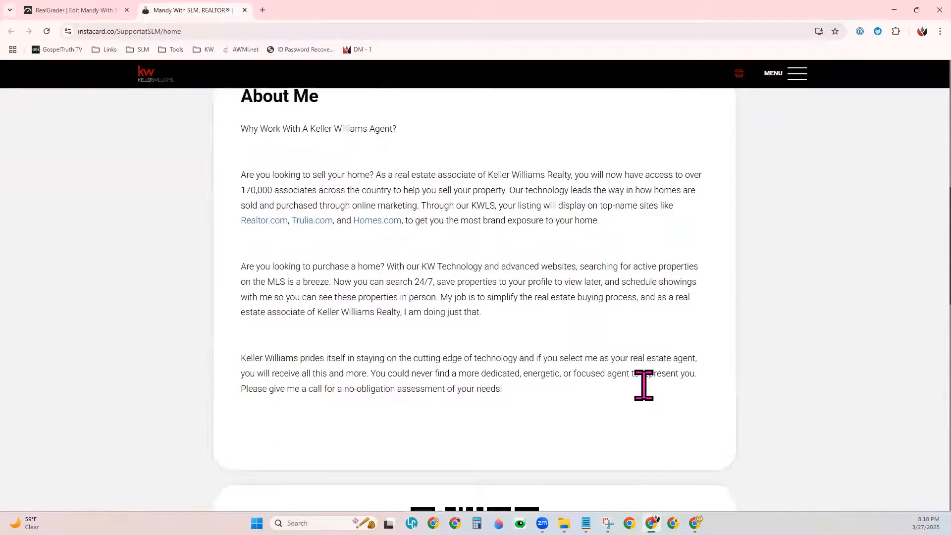
{"action": "scroll", "coordinate": [643, 385], "scroll_direction": "down", "scroll_amount": 8}
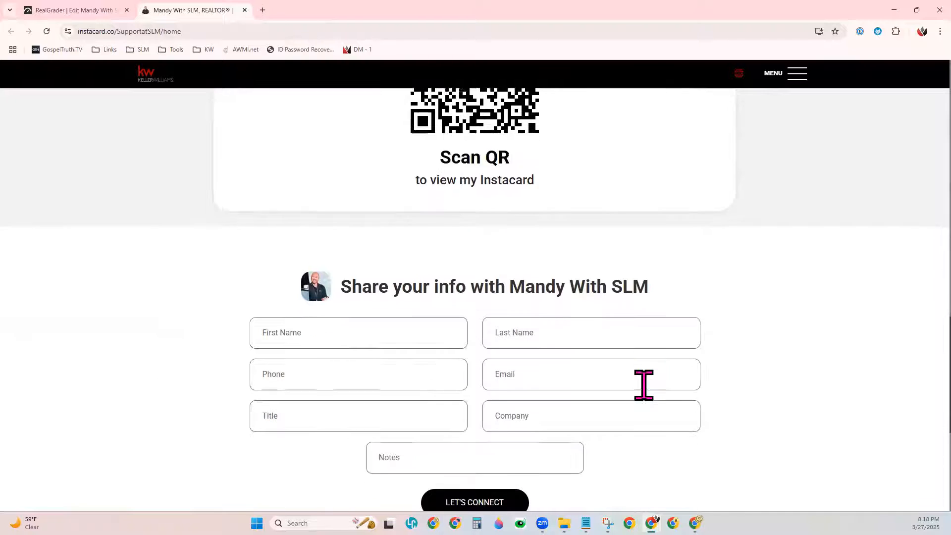
{"action": "scroll", "coordinate": [646, 385], "scroll_direction": "down", "scroll_amount": 3}
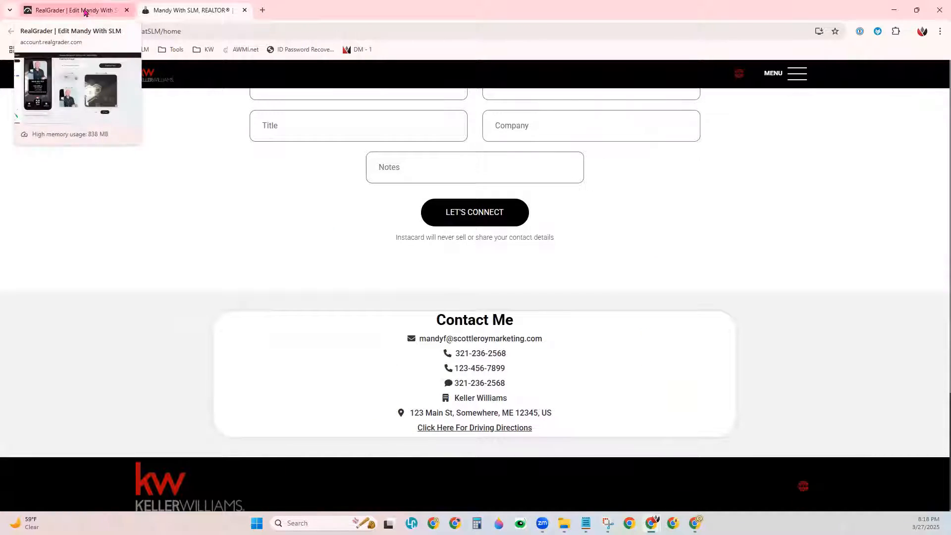
Step: Go back to the RealGrader editor tab and bring up the Links page
{"action": "left_click", "coordinate": [91, 7]}
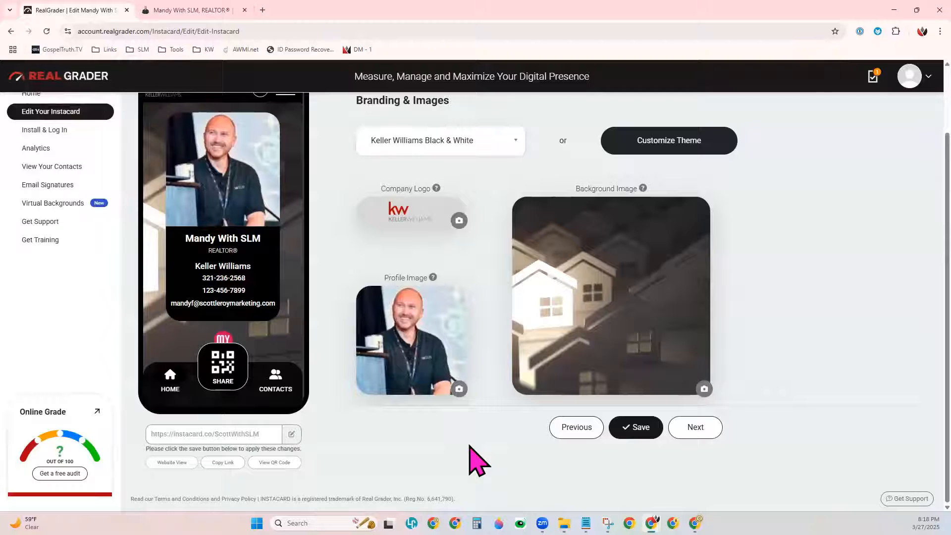
{"action": "scroll", "coordinate": [476, 460], "scroll_direction": "up", "scroll_amount": 2}
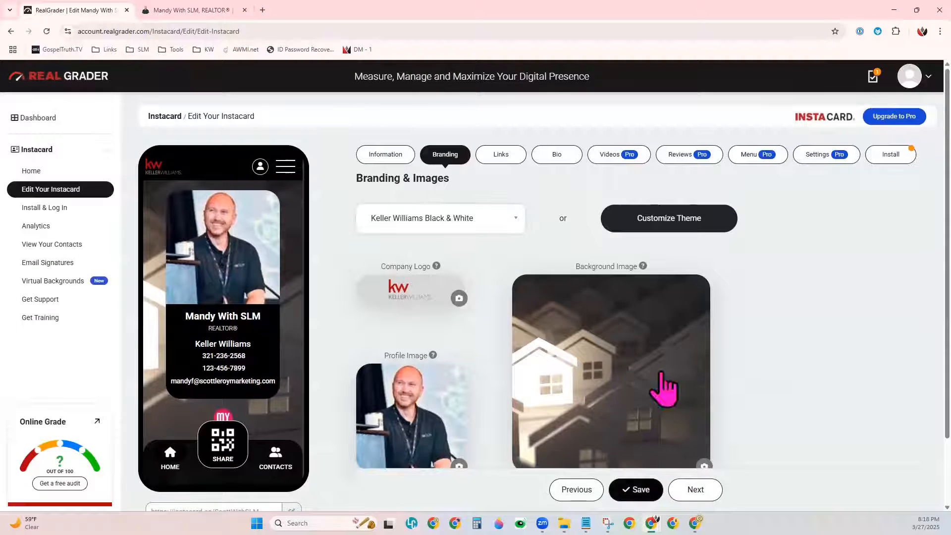
{"action": "left_click", "coordinate": [501, 155]}
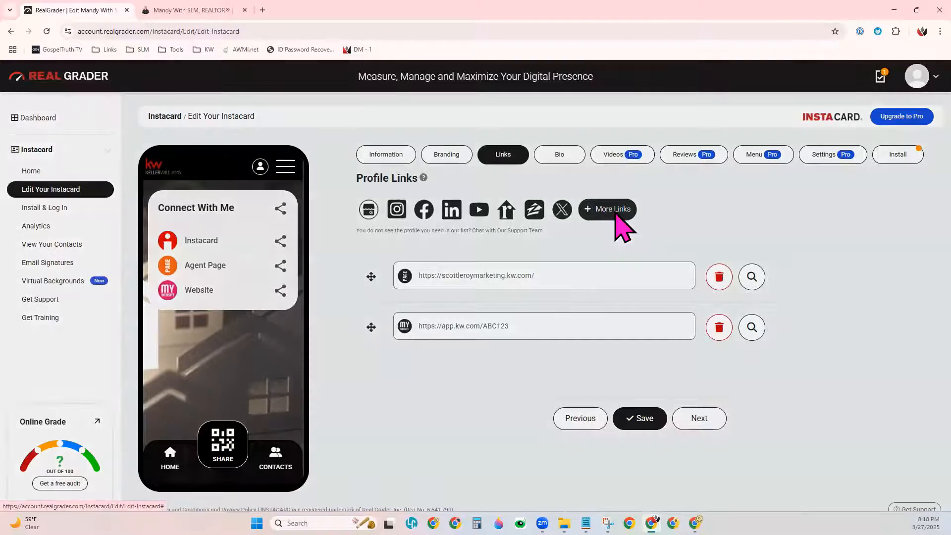
Step: Add the Realtor, Zillow and Google Business profiles from Choose Profiles, then close the chooser
{"action": "left_click", "coordinate": [616, 214]}
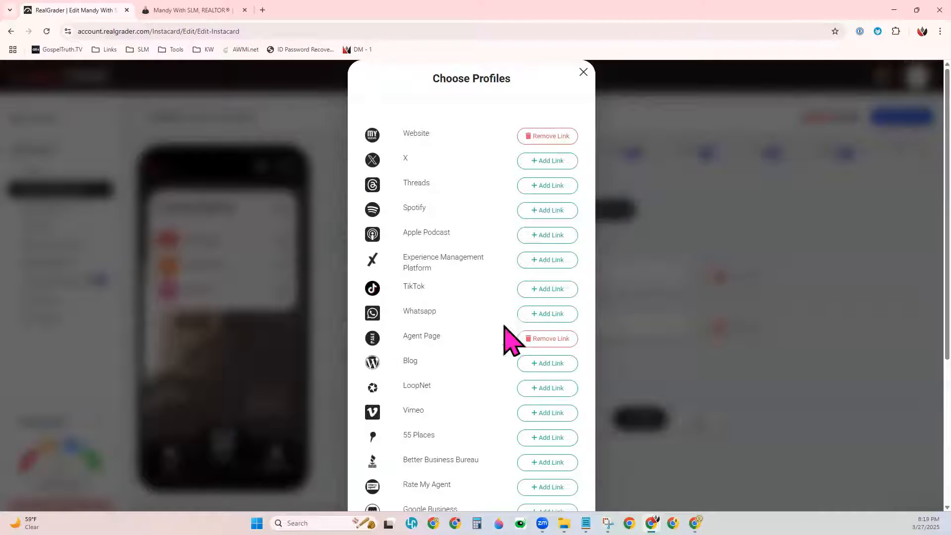
{"action": "scroll", "coordinate": [471, 368], "scroll_direction": "down", "scroll_amount": 3}
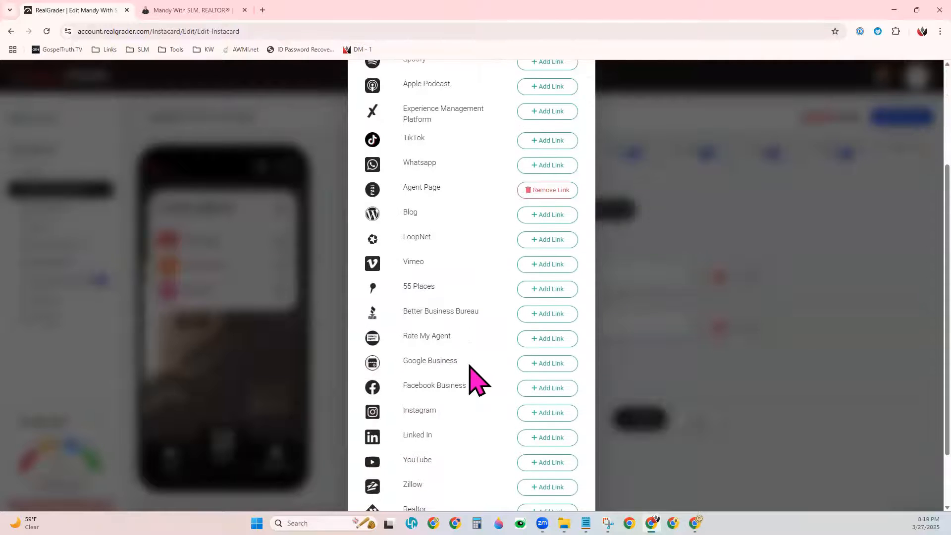
{"action": "scroll", "coordinate": [472, 374], "scroll_direction": "down", "scroll_amount": 1}
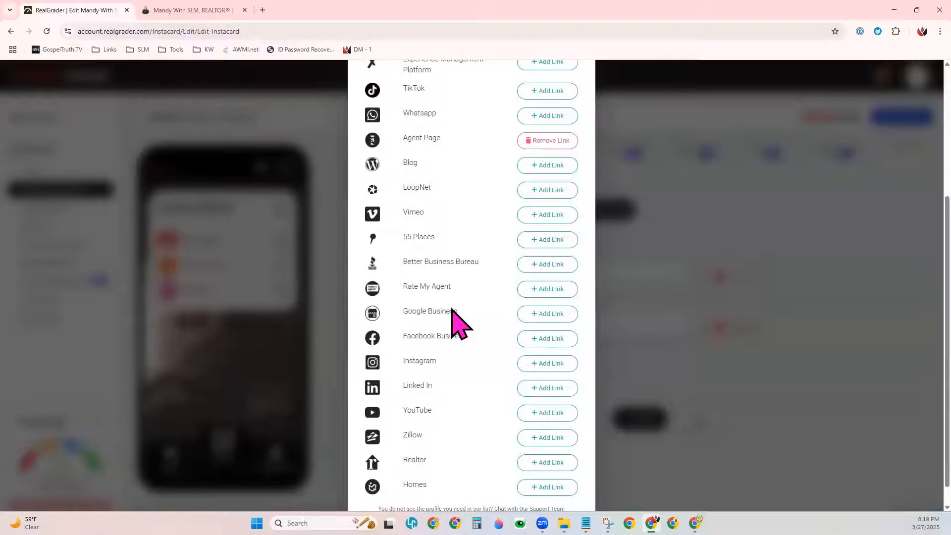
{"action": "scroll", "coordinate": [452, 309], "scroll_direction": "up", "scroll_amount": 4}
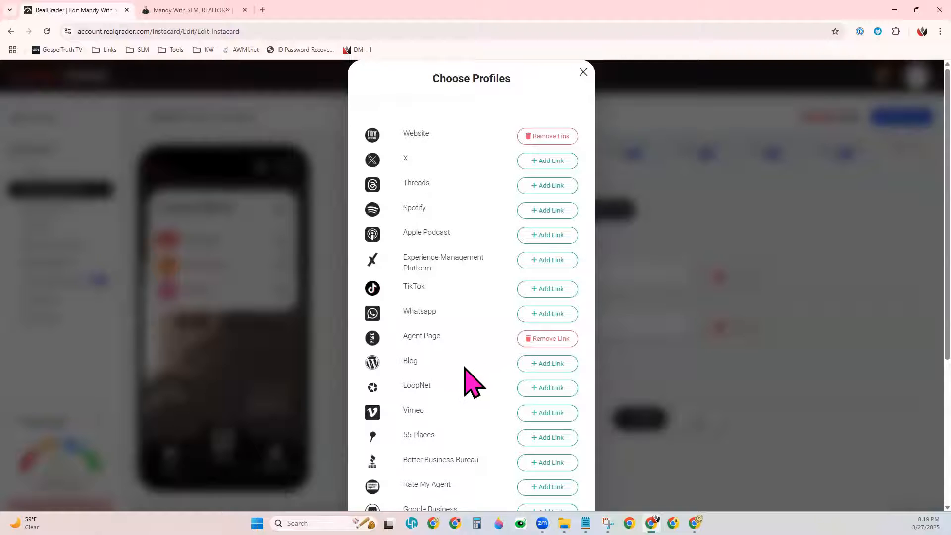
{"action": "scroll", "coordinate": [465, 367], "scroll_direction": "down", "scroll_amount": 3}
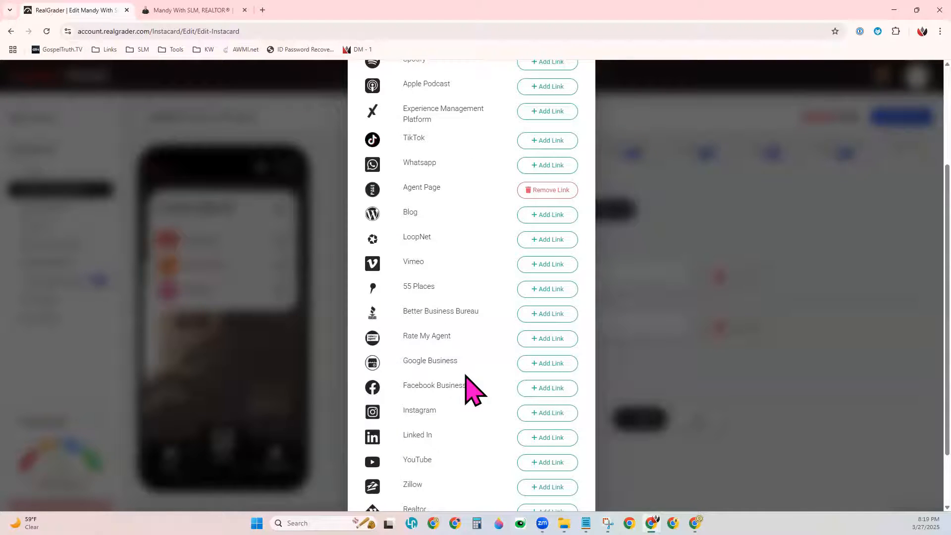
{"action": "scroll", "coordinate": [473, 389], "scroll_direction": "down", "scroll_amount": 2}
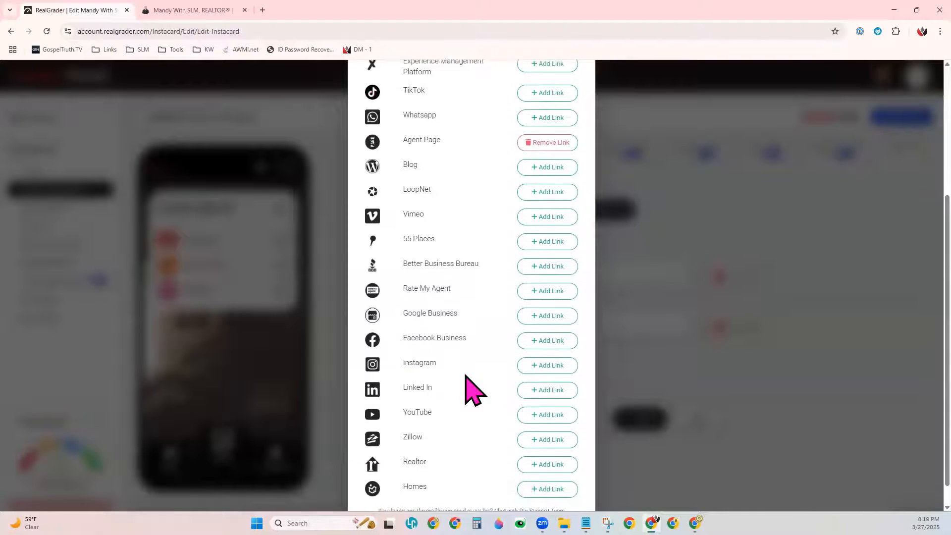
{"action": "left_click", "coordinate": [565, 440]}
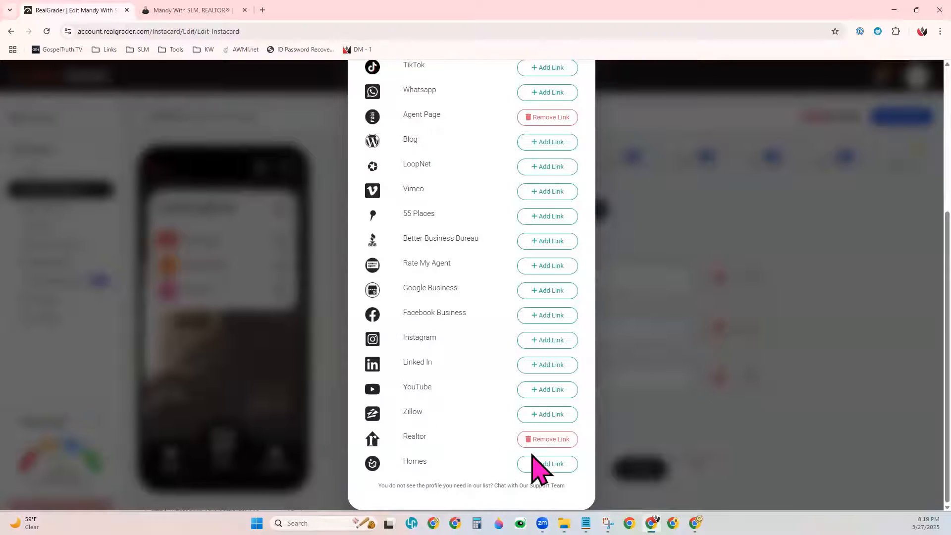
{"action": "left_click", "coordinate": [558, 415]}
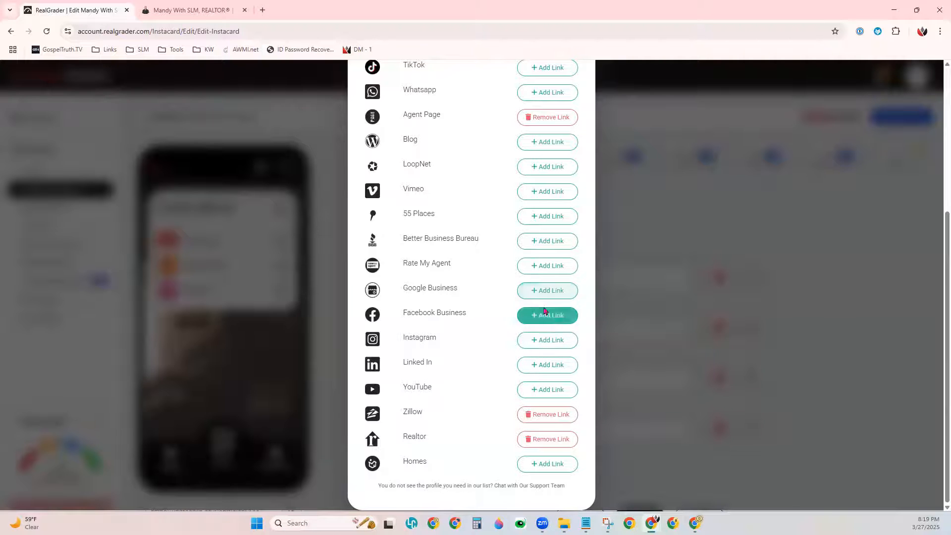
{"action": "left_click", "coordinate": [556, 293]}
{"action": "scroll", "coordinate": [611, 403], "scroll_direction": "up", "scroll_amount": 5}
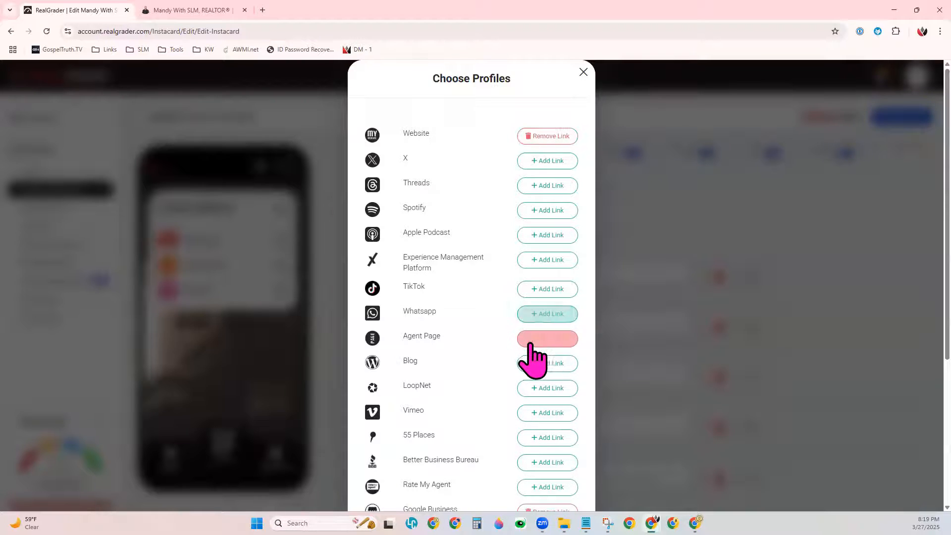
{"action": "left_click", "coordinate": [582, 78]}
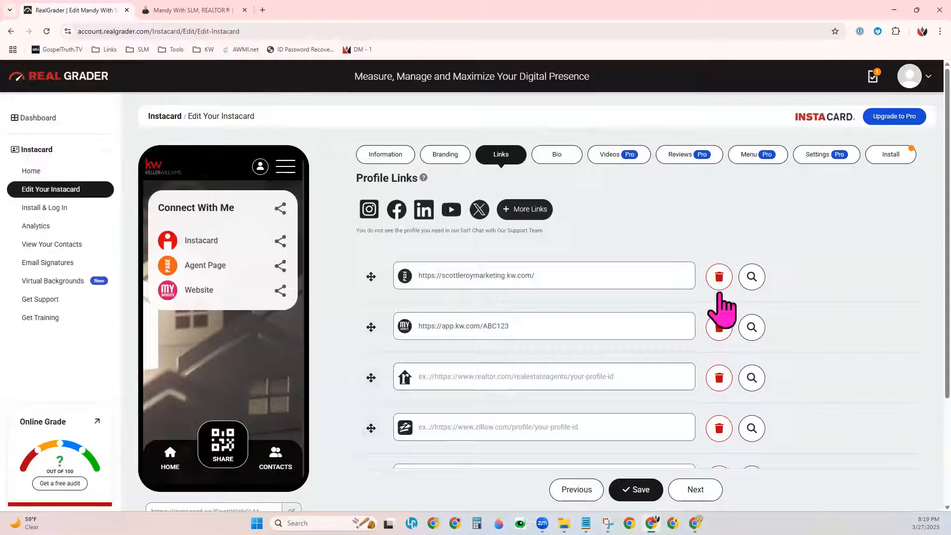
Step: Delete the Realtor, Zillow and Google Business link rows
{"action": "scroll", "coordinate": [712, 438], "scroll_direction": "down", "scroll_amount": 1}
{"action": "left_click", "coordinate": [718, 331]}
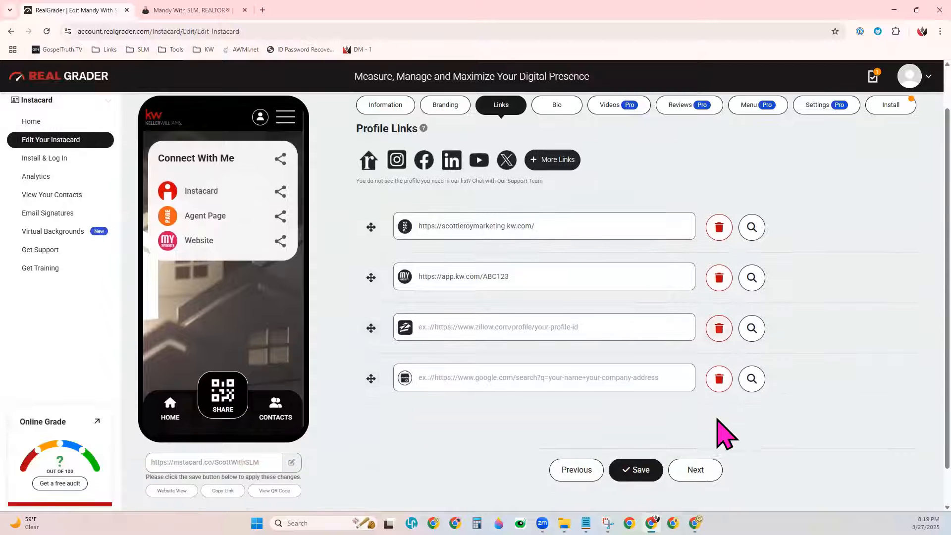
{"action": "left_click", "coordinate": [719, 337]}
{"action": "left_click", "coordinate": [718, 340]}
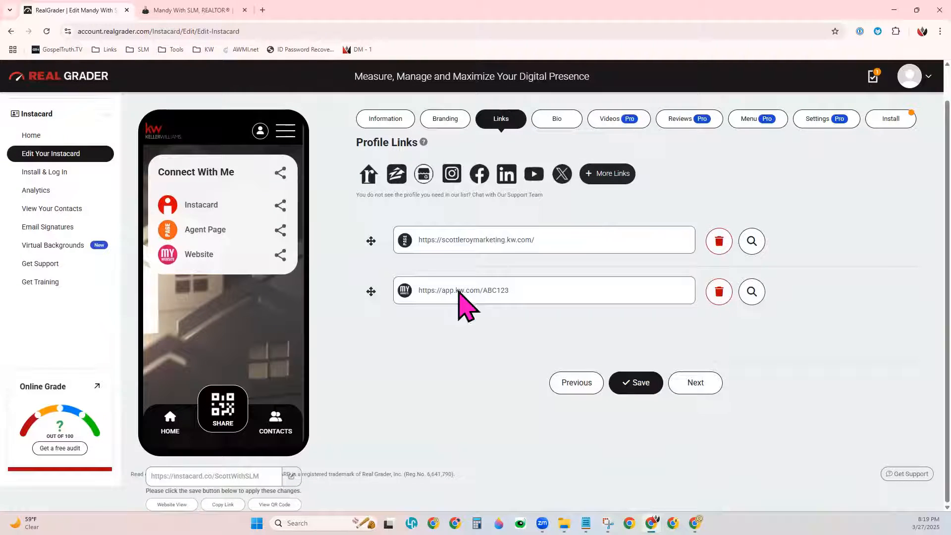
Step: Reorder the links so Agent Page sits above Website, and save
{"action": "left_click_drag", "start_coordinate": [366, 239], "coordinate": [365, 309]}
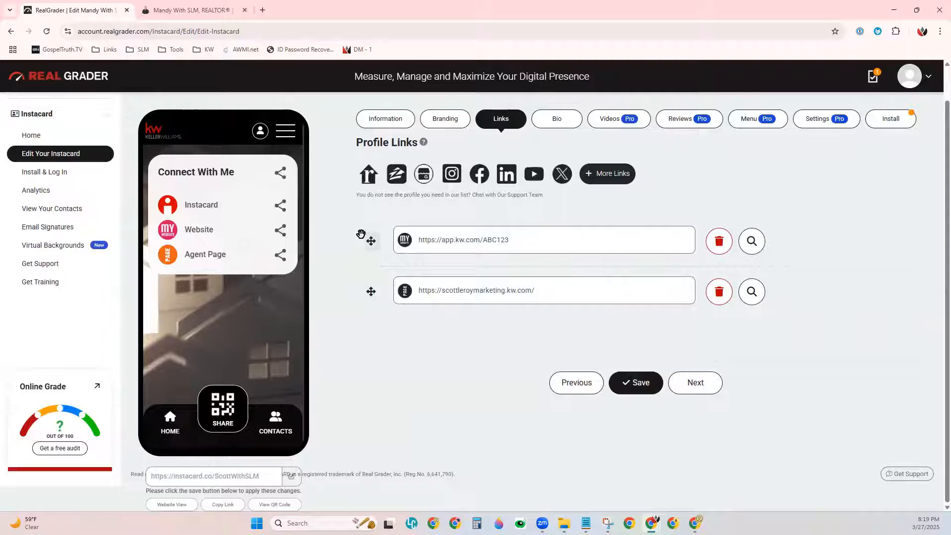
{"action": "left_click_drag", "start_coordinate": [368, 235], "coordinate": [387, 270]}
{"action": "left_click_drag", "start_coordinate": [371, 240], "coordinate": [366, 304]}
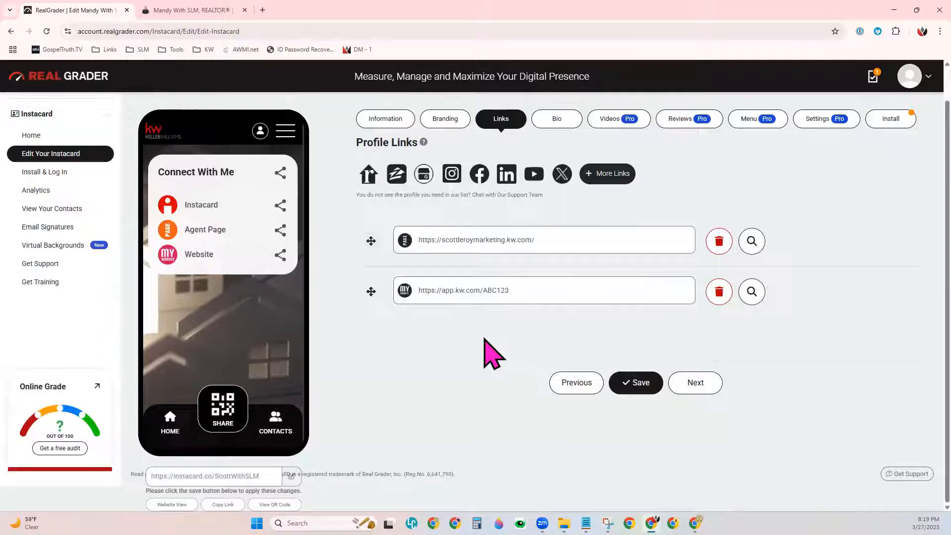
{"action": "left_click", "coordinate": [642, 393]}
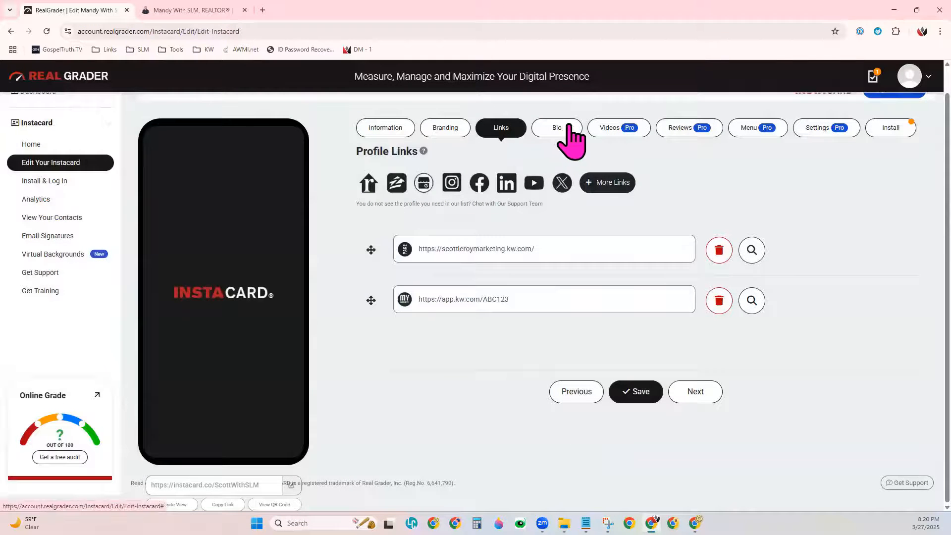
Step: In the Bio editor, make the heading line bold
{"action": "left_click", "coordinate": [564, 133]}
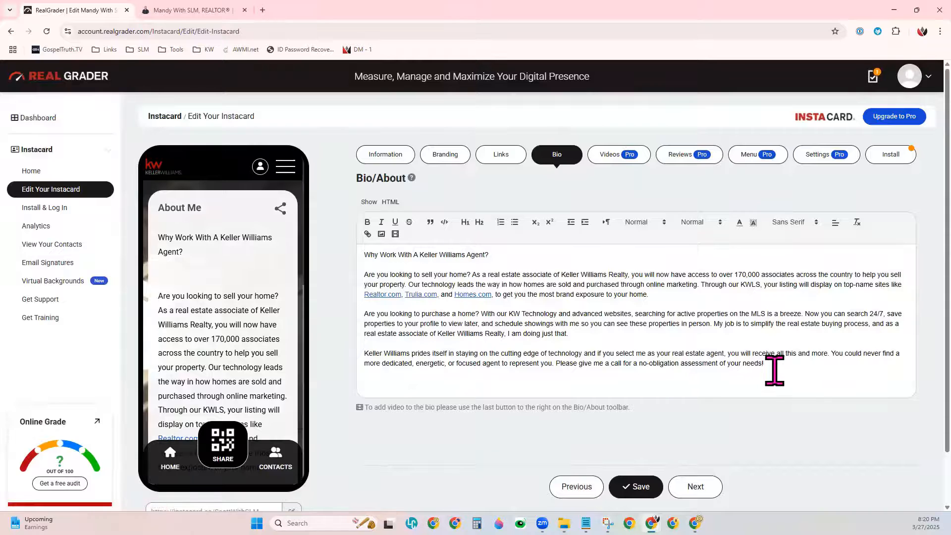
{"action": "left_click_drag", "start_coordinate": [495, 257], "coordinate": [367, 255]}
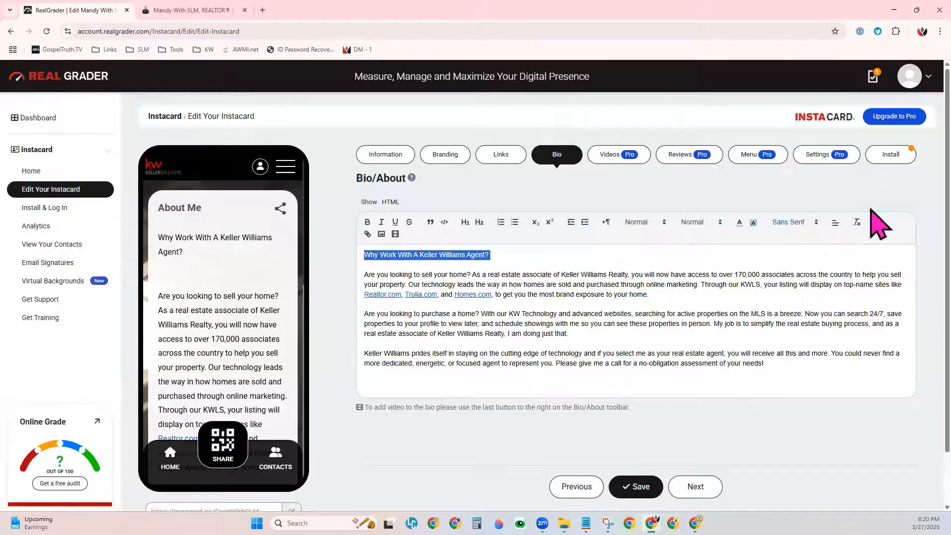
{"action": "left_click", "coordinate": [371, 224]}
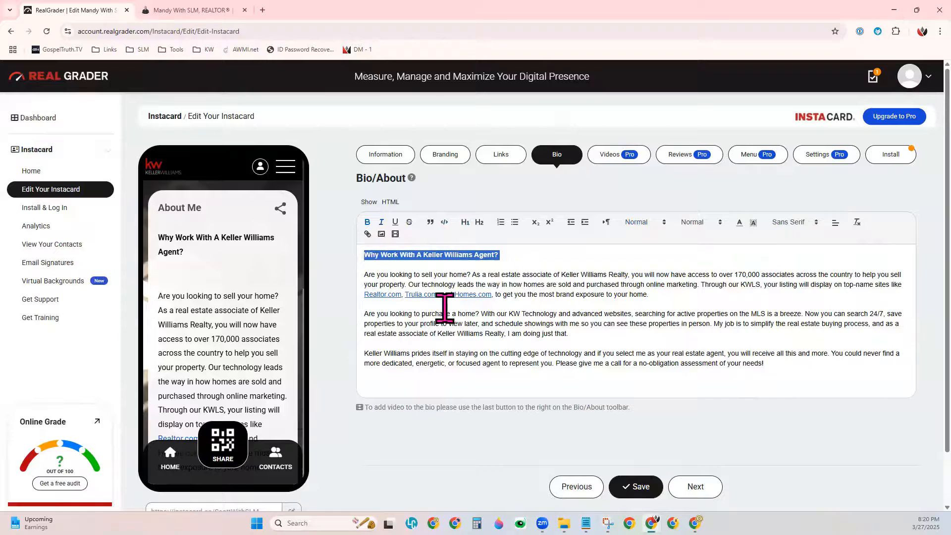
Step: Add a bulleted list reading 1, 2, 3 under the heading
{"action": "left_click", "coordinate": [513, 252]}
{"action": "key", "text": "Return"}
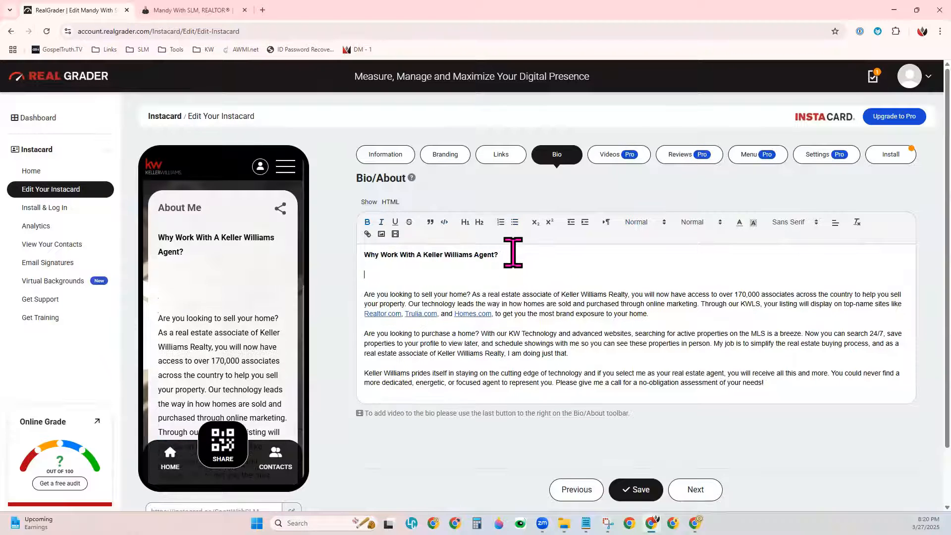
{"action": "left_click", "coordinate": [514, 223]}
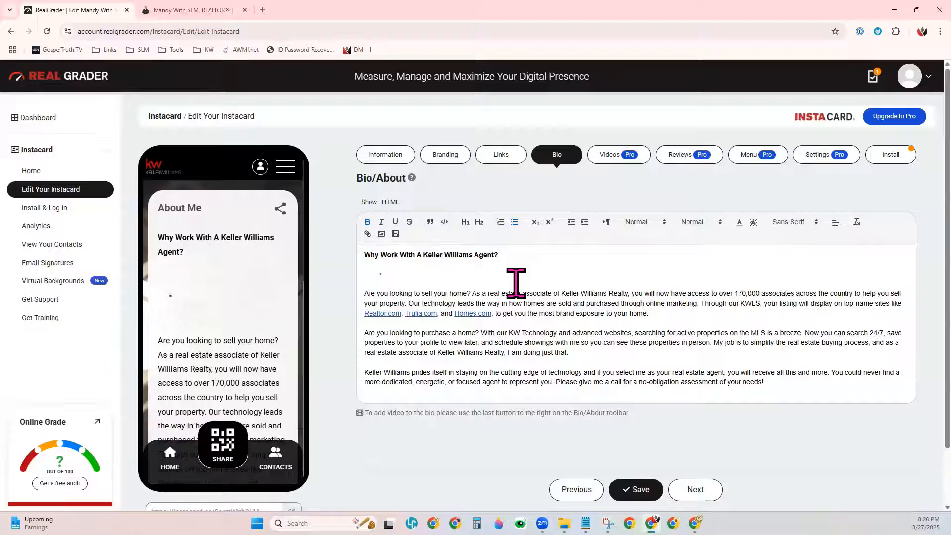
{"action": "type", "text": "1"}
{"action": "key", "text": "Return"}
{"action": "type", "text": "2"}
{"action": "key", "text": "Return"}
{"action": "type", "text": "3"}
{"action": "key", "text": "Return"}
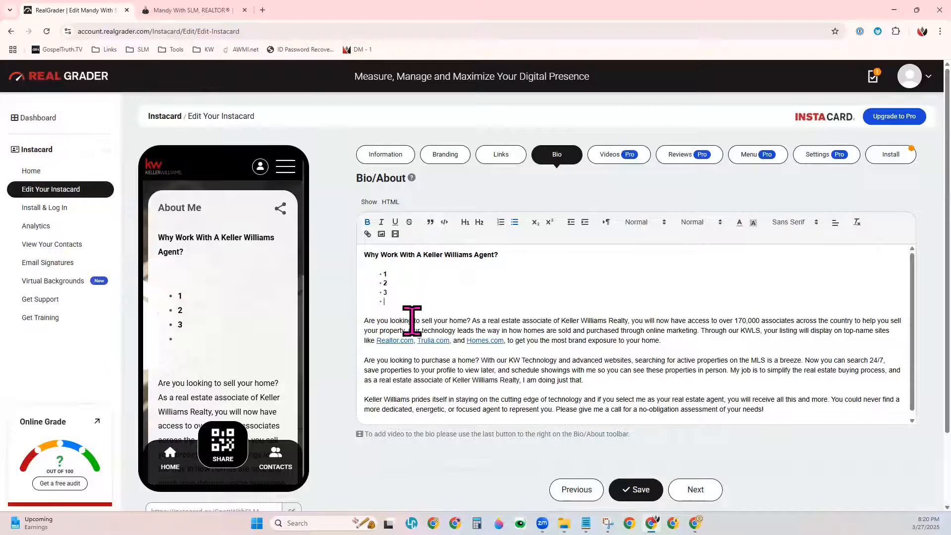
Step: Link the sentence 'Are you looking to sell your home?' to the agent's kw.com marketing site
{"action": "left_click_drag", "start_coordinate": [467, 320], "coordinate": [363, 322]}
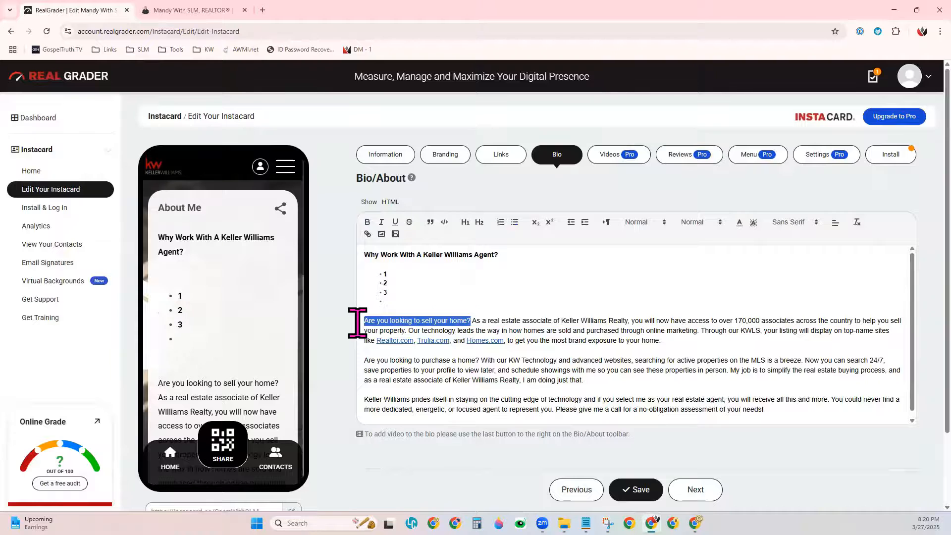
{"action": "left_click", "coordinate": [367, 234]}
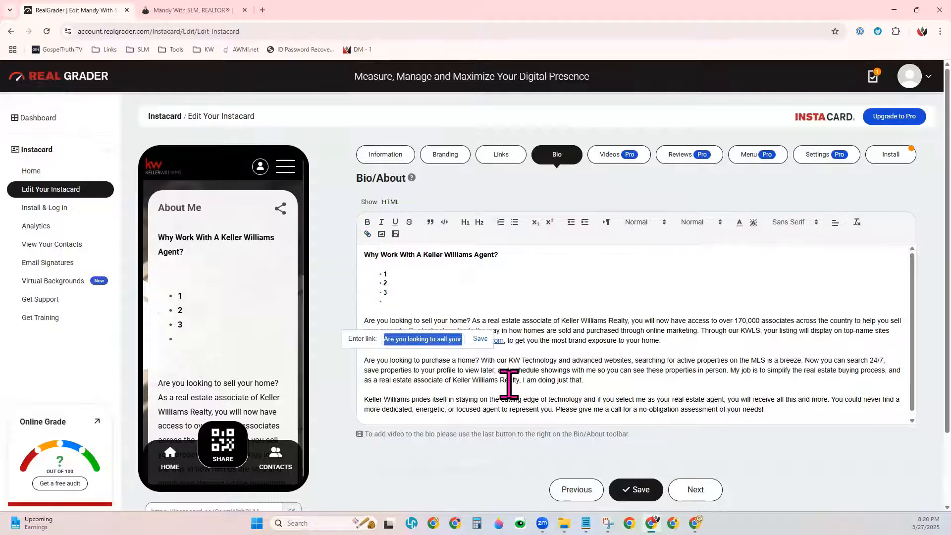
{"action": "left_click", "coordinate": [479, 340]}
{"action": "left_click", "coordinate": [427, 321]}
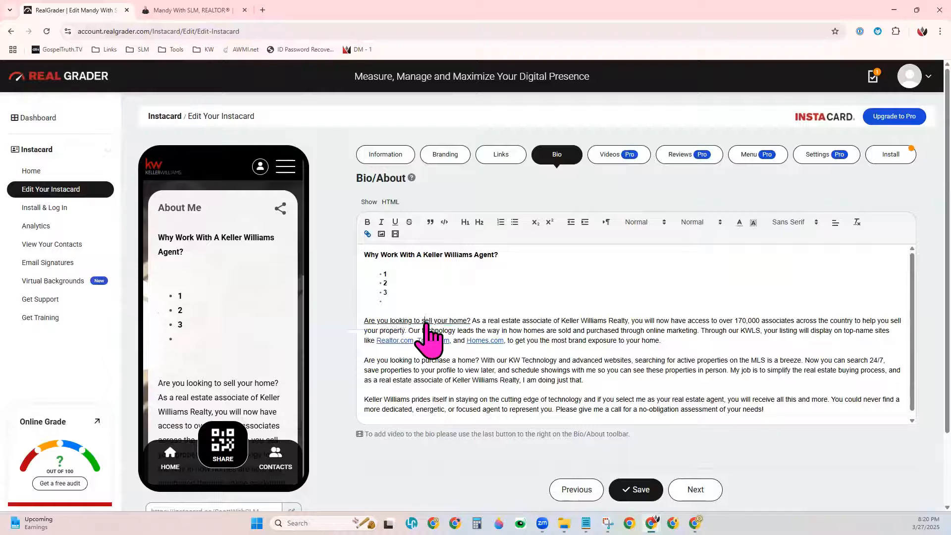
{"action": "left_click", "coordinate": [471, 338]}
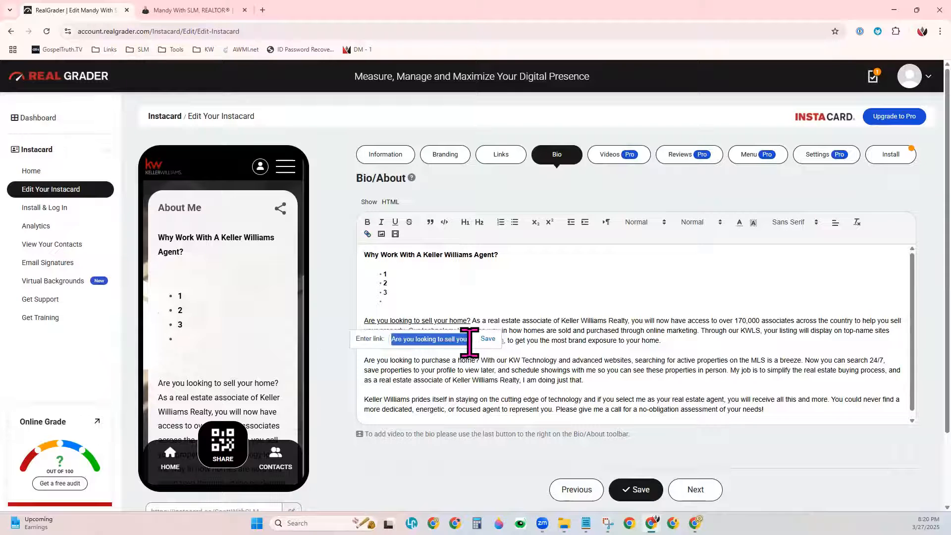
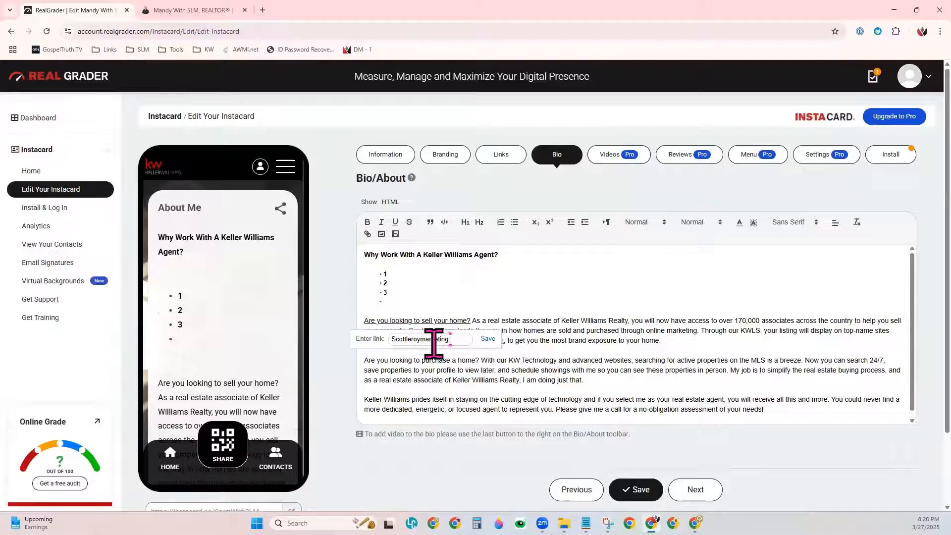
{"action": "left_click", "coordinate": [488, 338]}
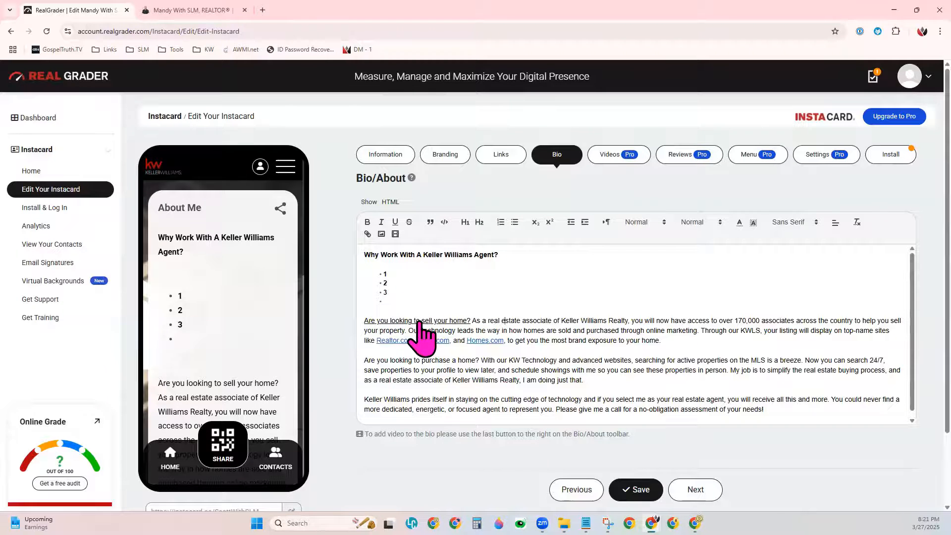
Step: Delete the empty fourth bullet so the list ends at 3
{"action": "left_click", "coordinate": [524, 309]}
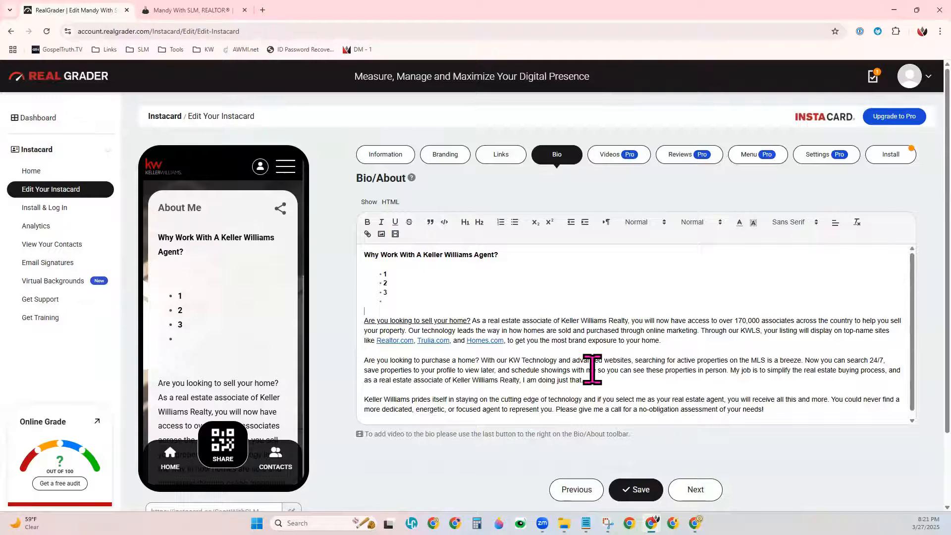
{"action": "left_click", "coordinate": [424, 298]}
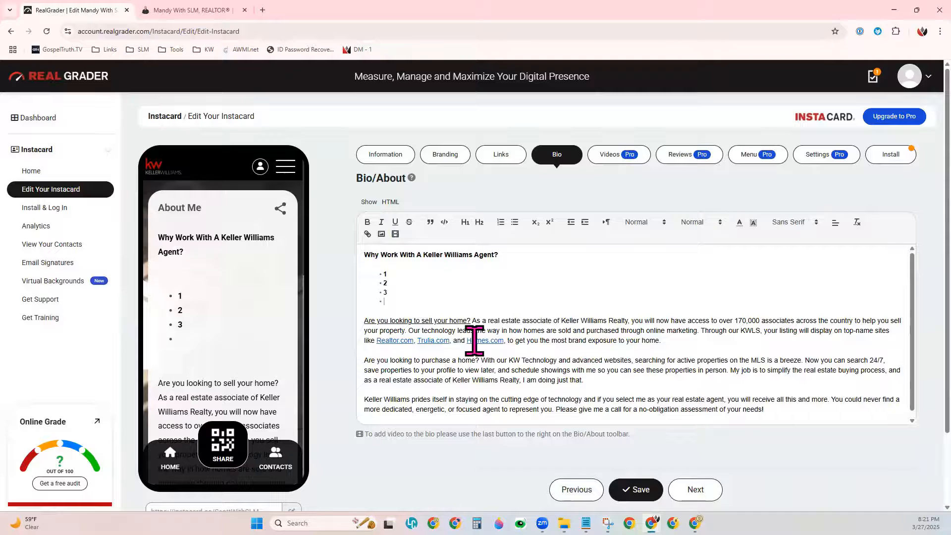
{"action": "key", "text": "BackSpace"}
{"action": "key", "text": "BackSpace"}
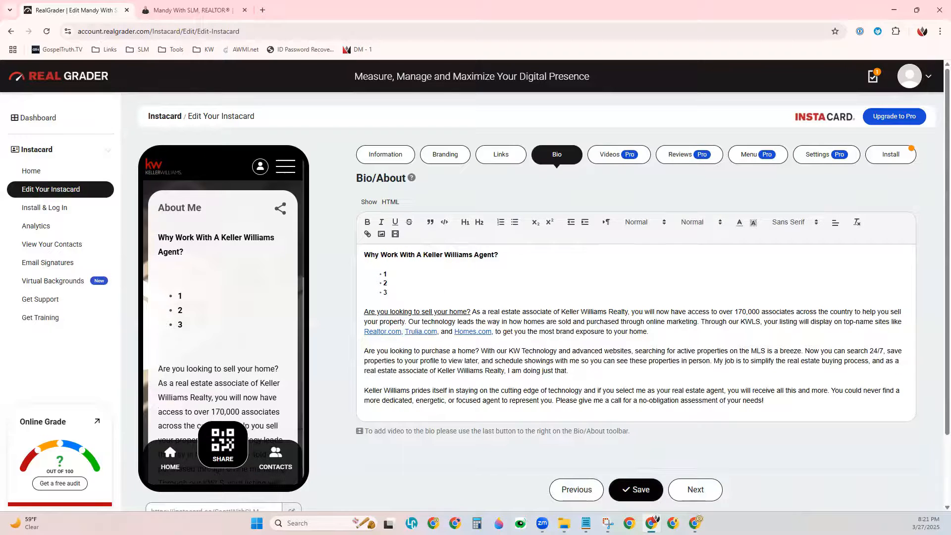
Step: Save the edited Bio/About text with its formatting and hyperlinks
{"action": "left_click", "coordinate": [638, 489]}
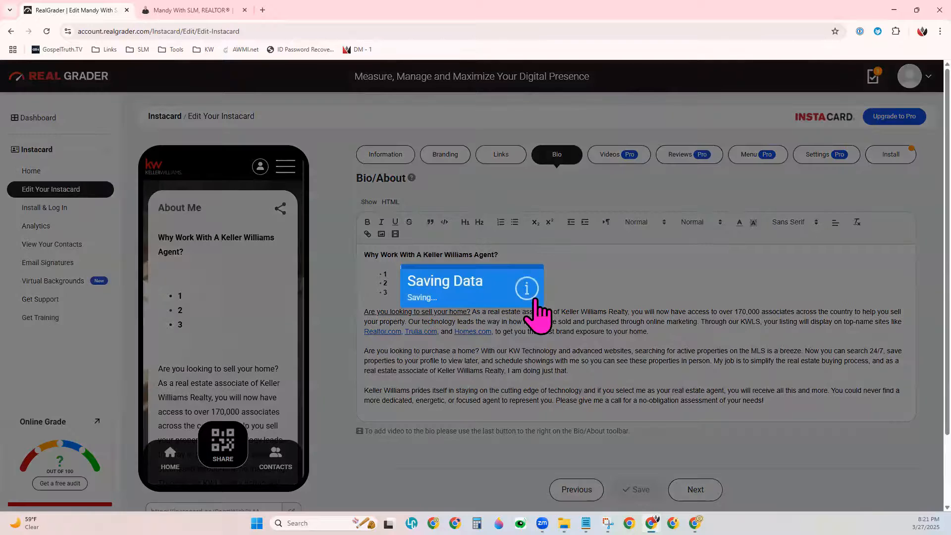